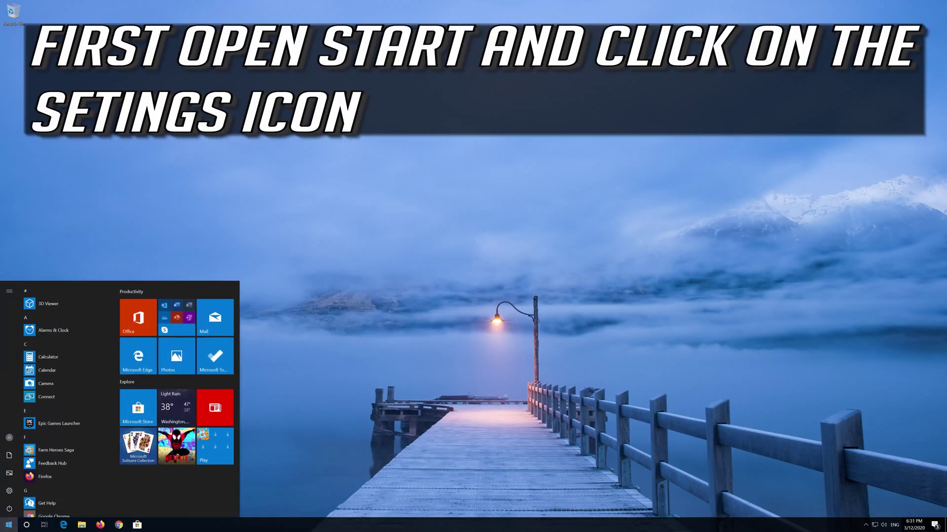
- Open Windows Settings from the Start menu and go to the System section
mouse_move(10, 491)
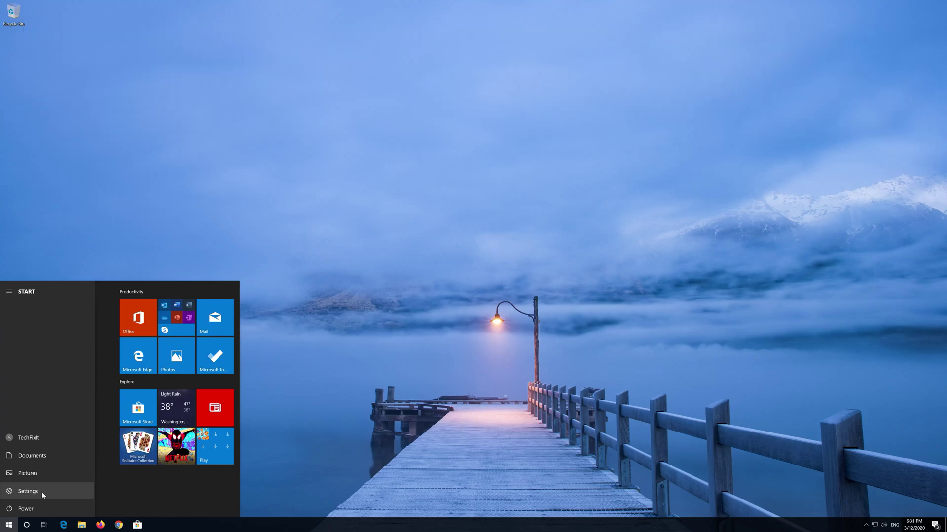
click(42, 493)
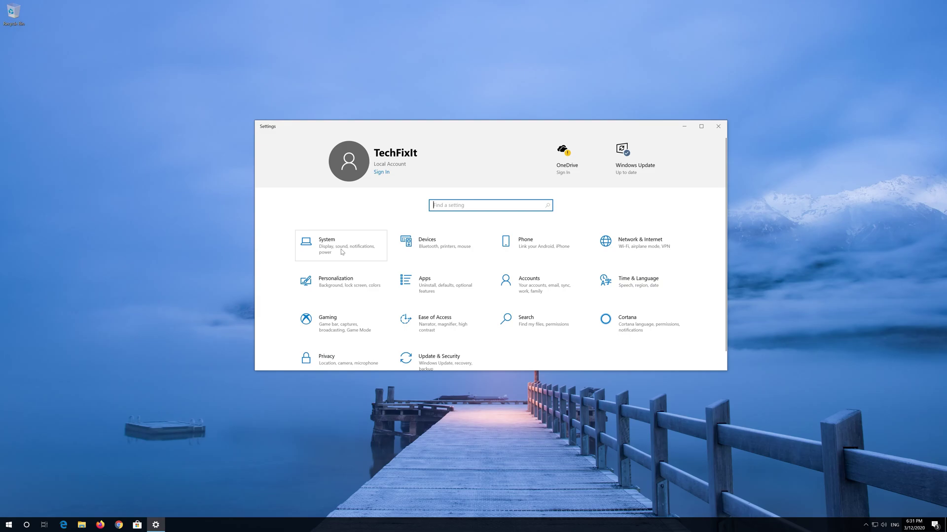
click(342, 252)
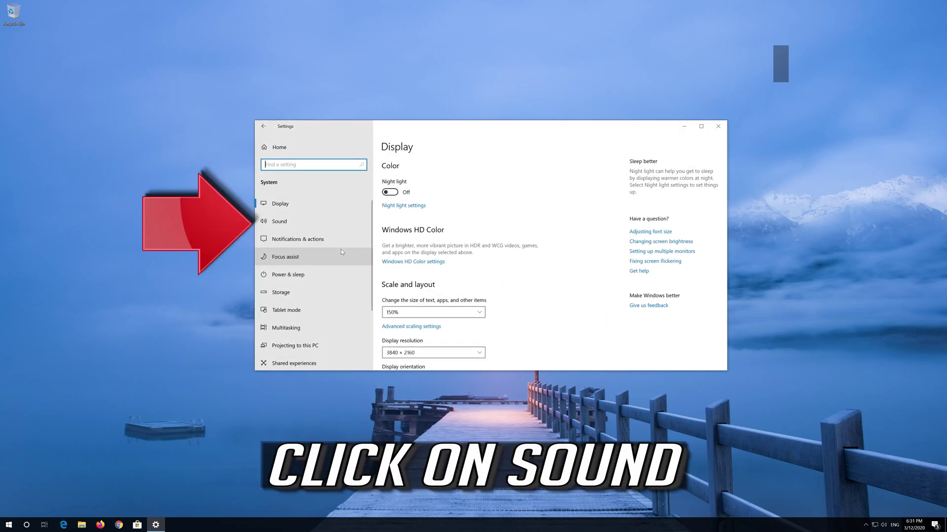
- On the Sound page, keep Speakers (High Definition Audio Device) as output and start troubleshooting
click(306, 223)
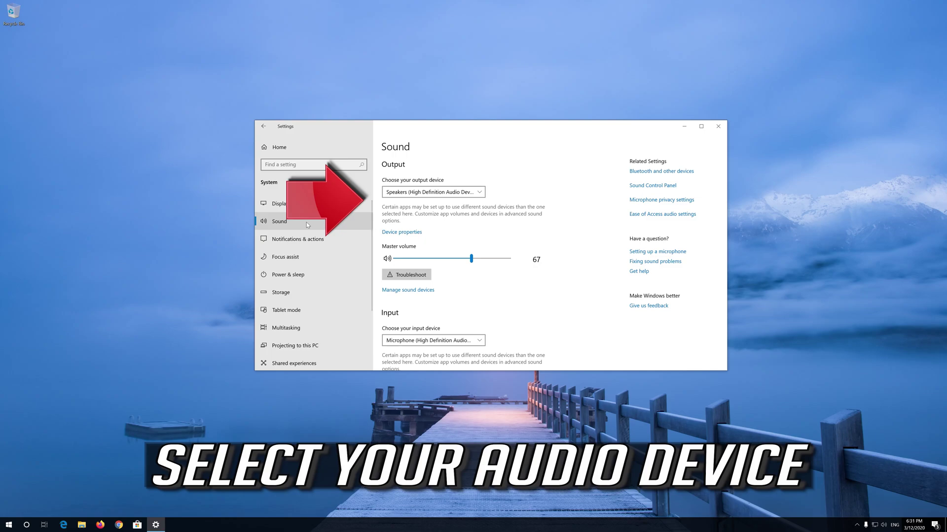
click(414, 193)
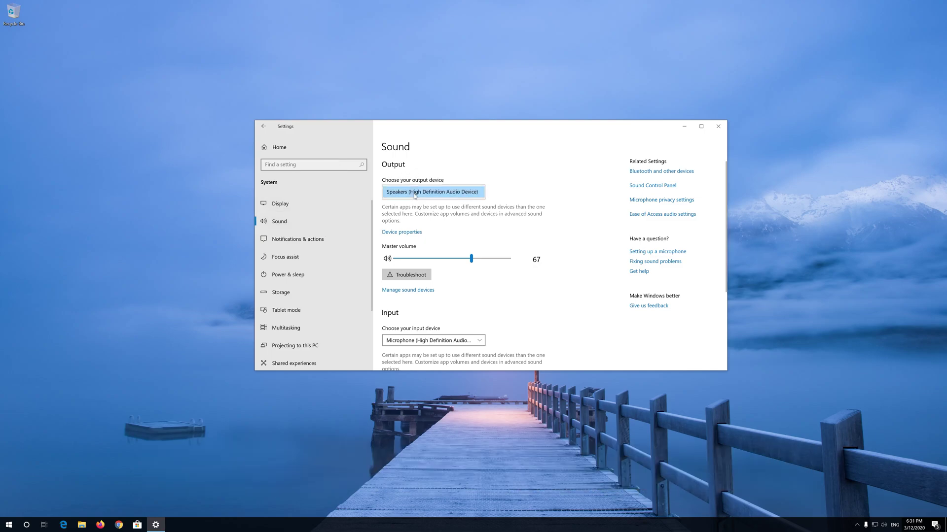
click(409, 279)
click(409, 277)
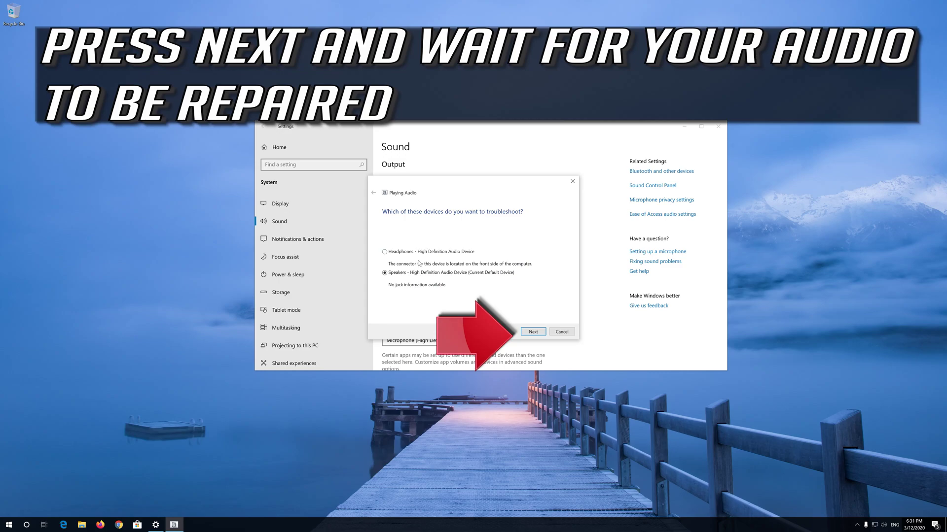
- Run the Playing Audio troubleshooter on the Speakers device and let repairs finish
click(533, 332)
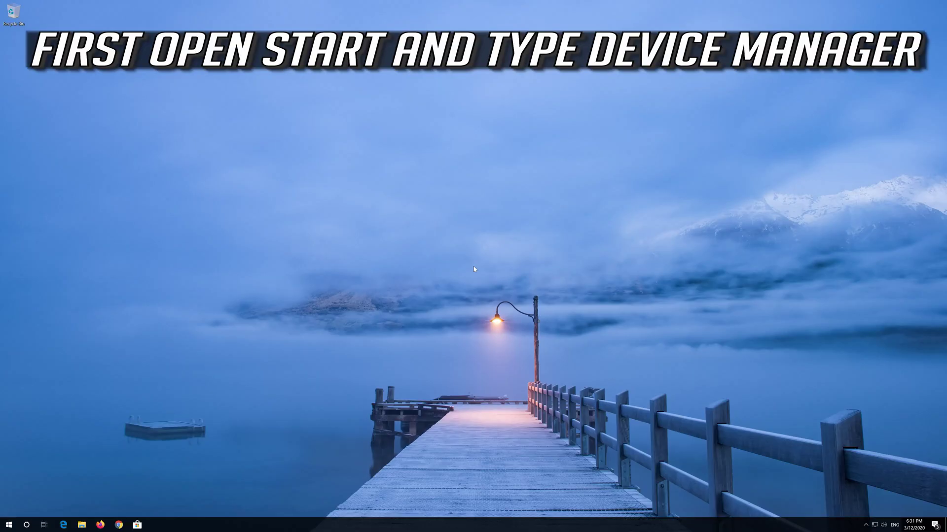
- Open Device Manager, centre it, and expand Sound, video and game controllers to High Definition Audio Device
key(super)
text(device)
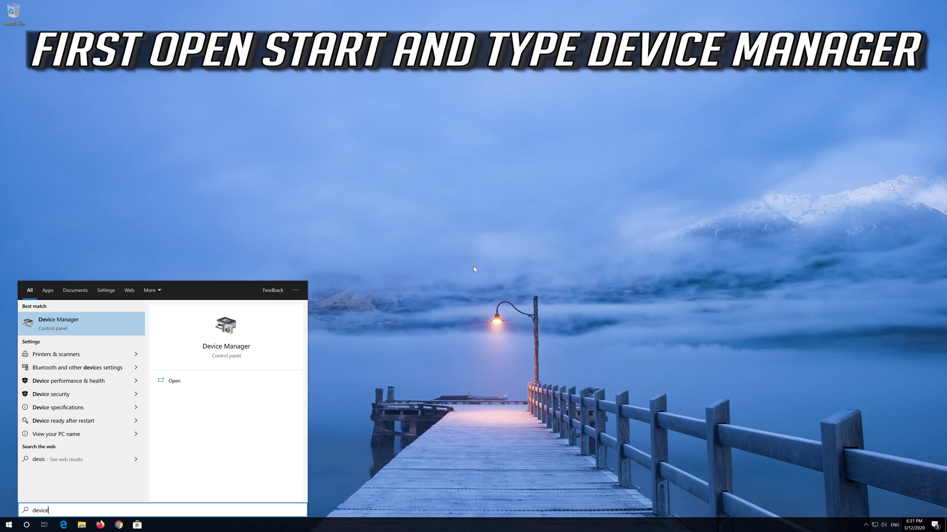
text( manager)
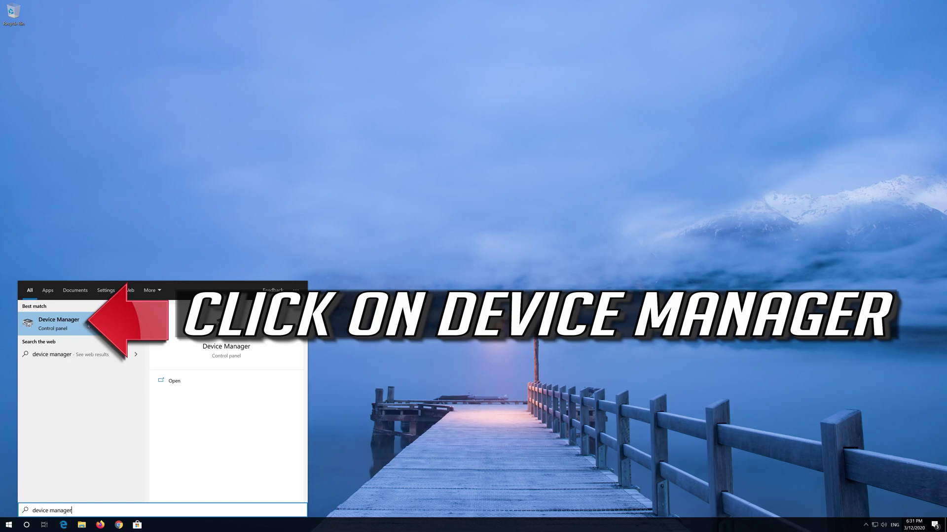
click(71, 328)
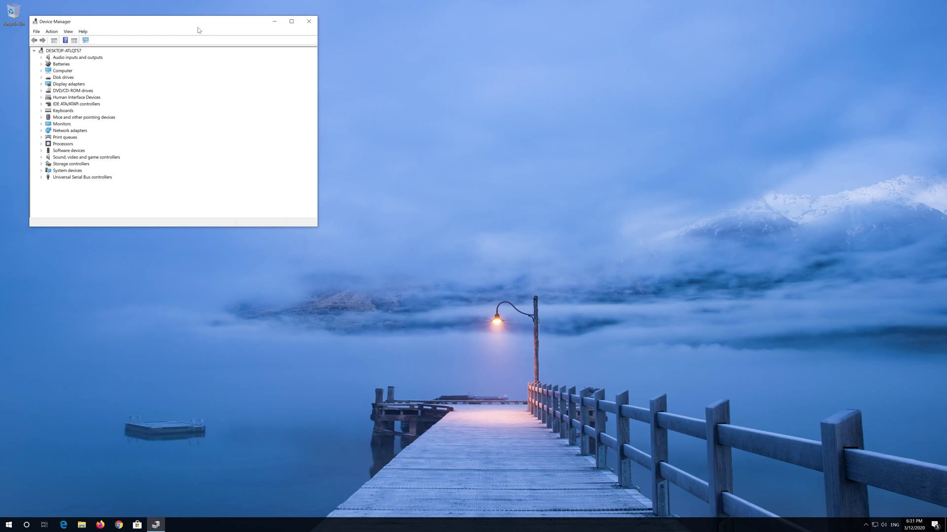
drag(198, 28, 463, 134)
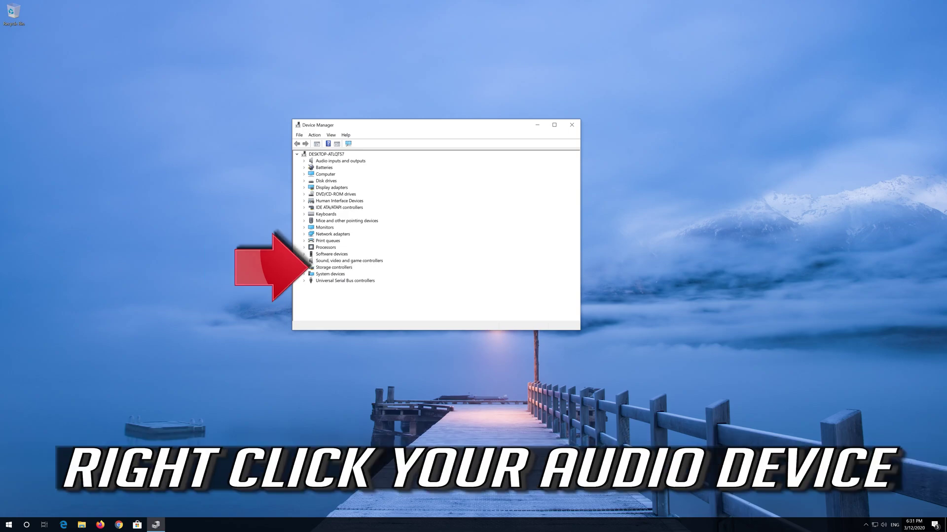
click(304, 261)
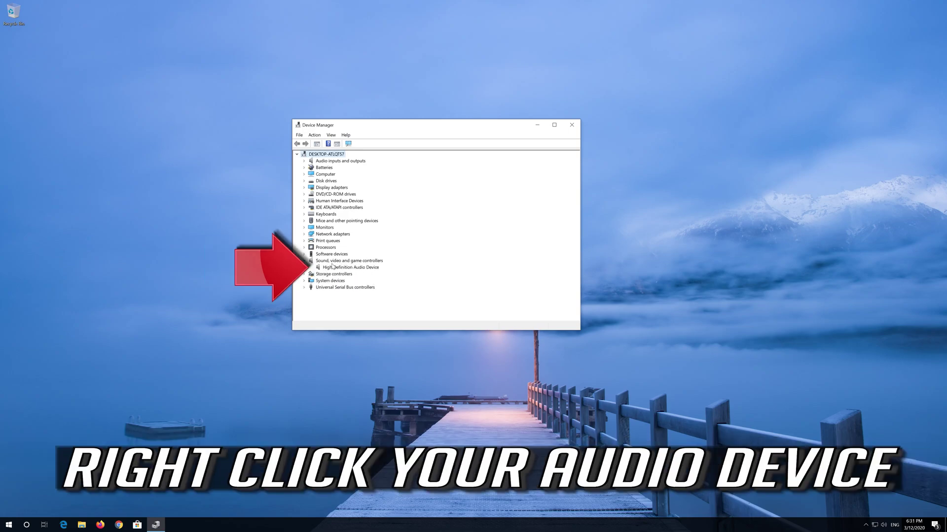
click(313, 269)
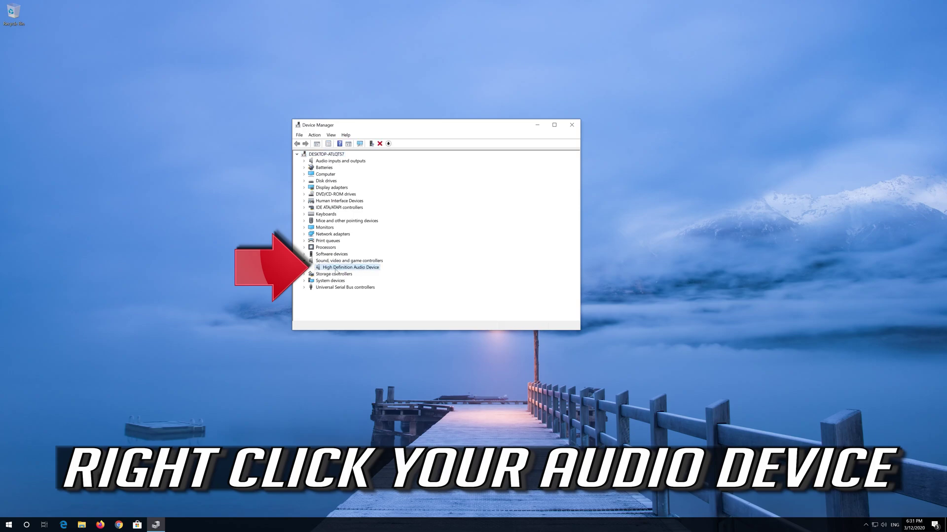
right_click(364, 269)
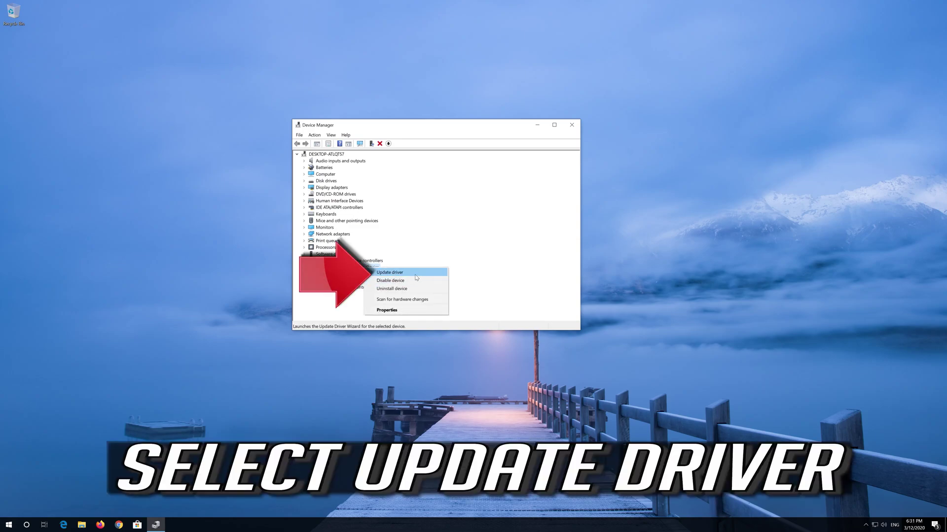
- Search automatically, then on Windows Update, for a newer High Definition Audio Device driver
click(415, 275)
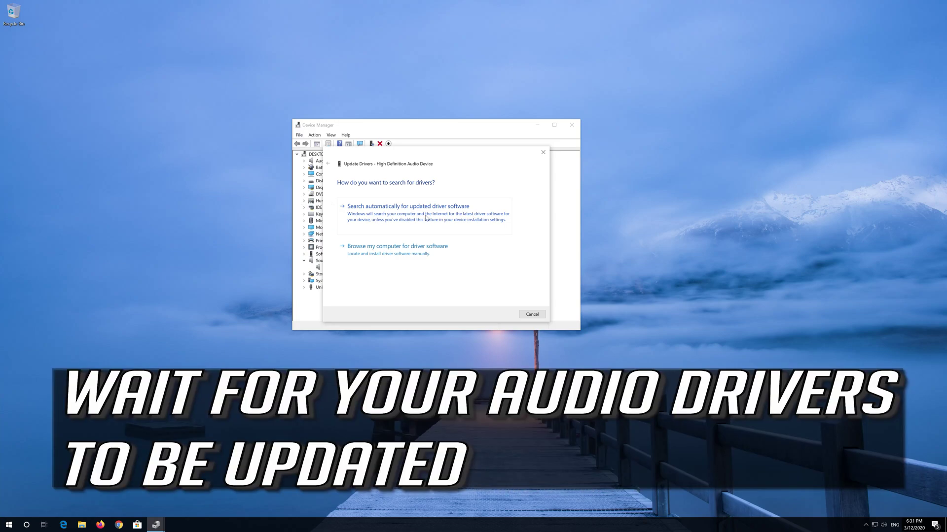
click(425, 217)
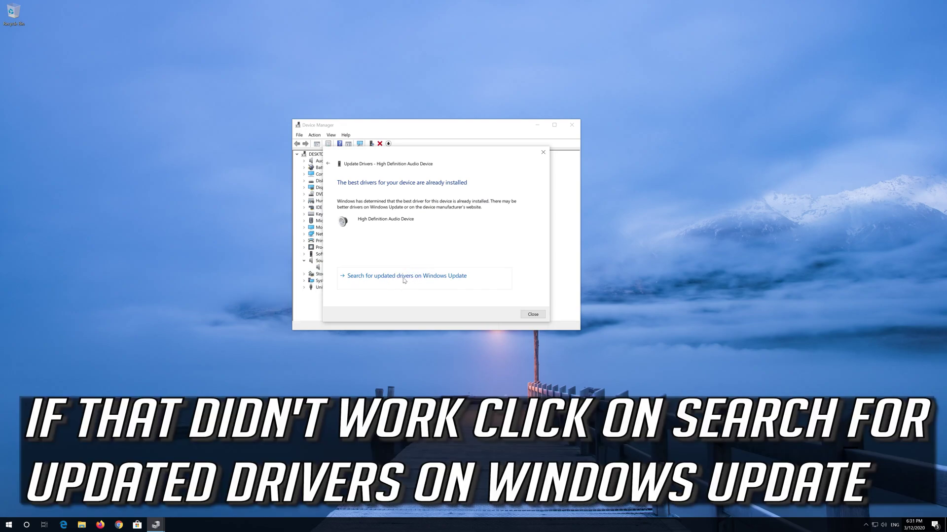
click(403, 277)
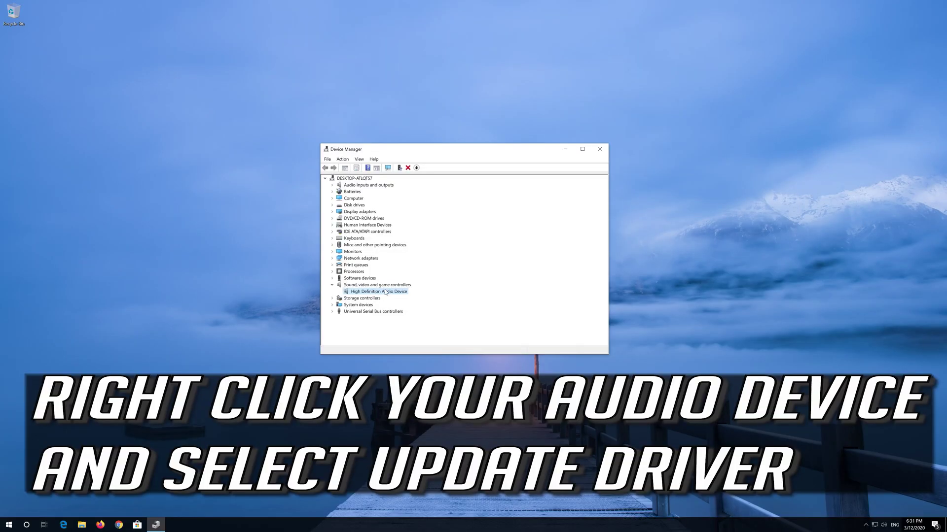
- Browse this computer and pick the High Definition Audio Device driver from the compatible list
right_click(381, 294)
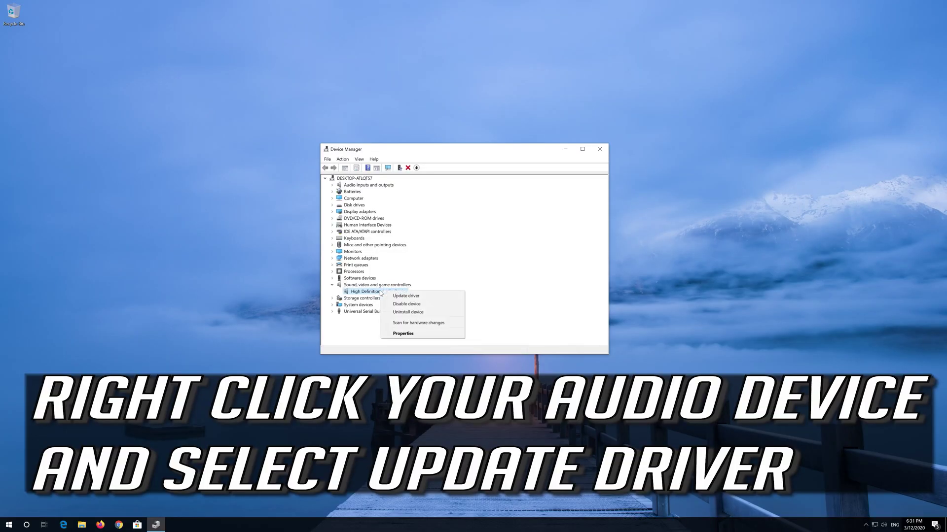
click(443, 298)
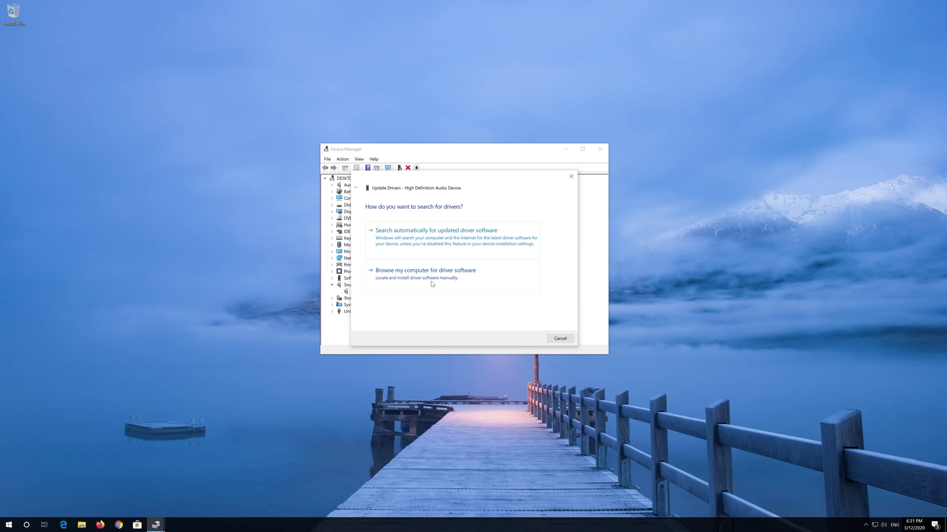
click(431, 283)
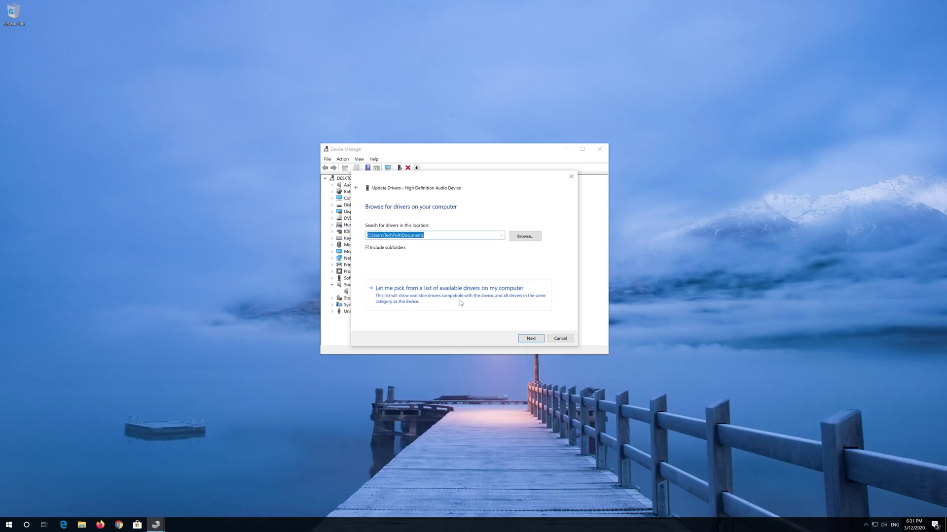
click(460, 303)
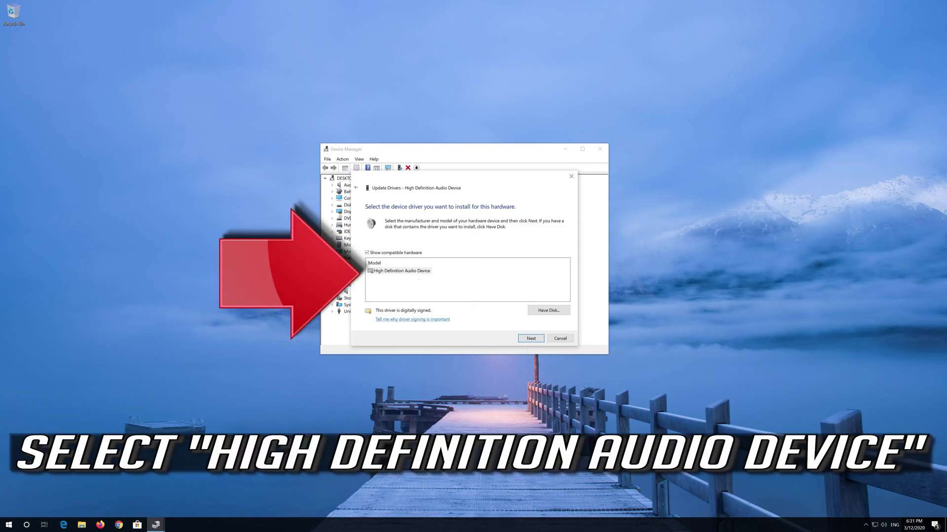
click(409, 272)
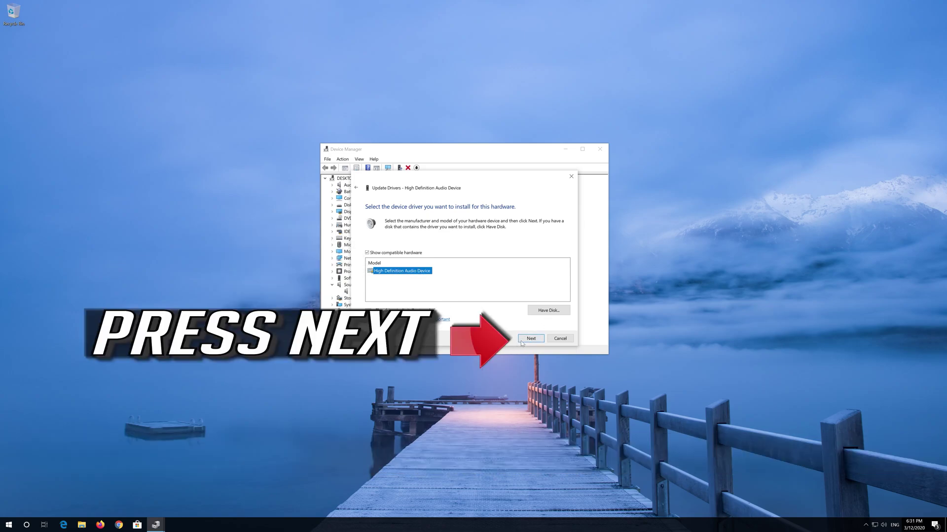
- Install that driver despite the warning, then close the wizard and Device Manager
click(521, 342)
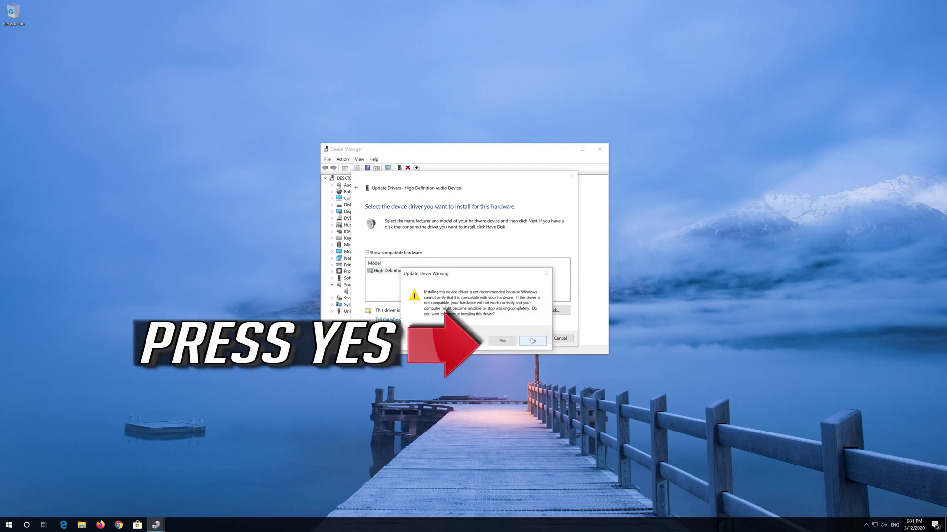
click(496, 343)
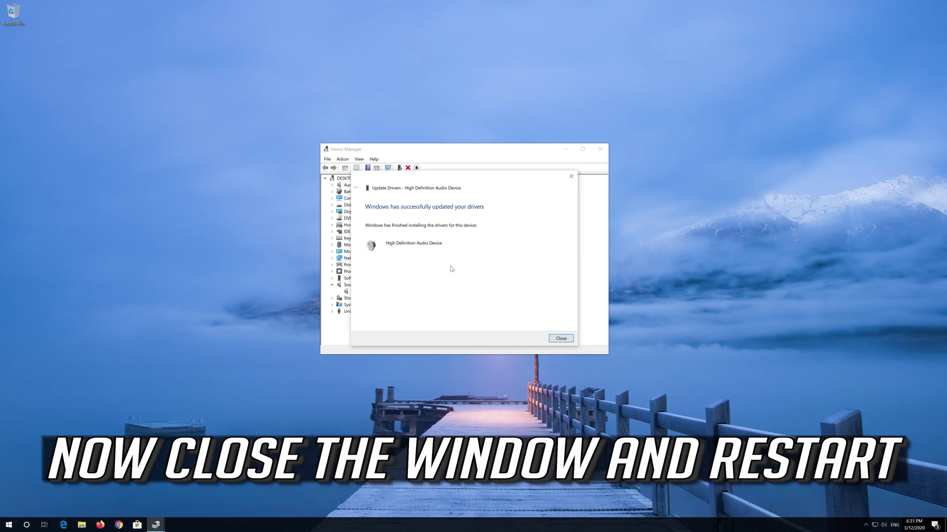
click(566, 342)
click(604, 149)
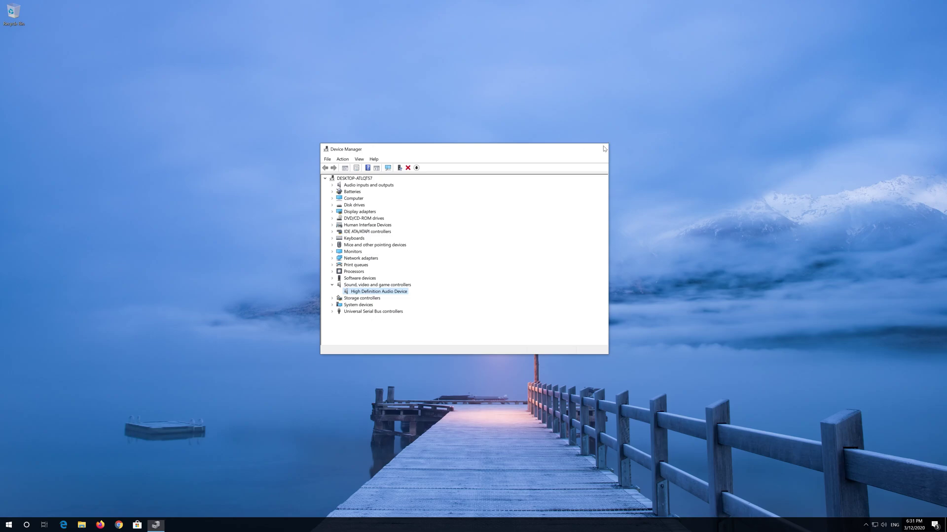
- Load Microsoft's software-download/windows10 page in Chrome, download the media creation tool, and close Chrome
click(8, 525)
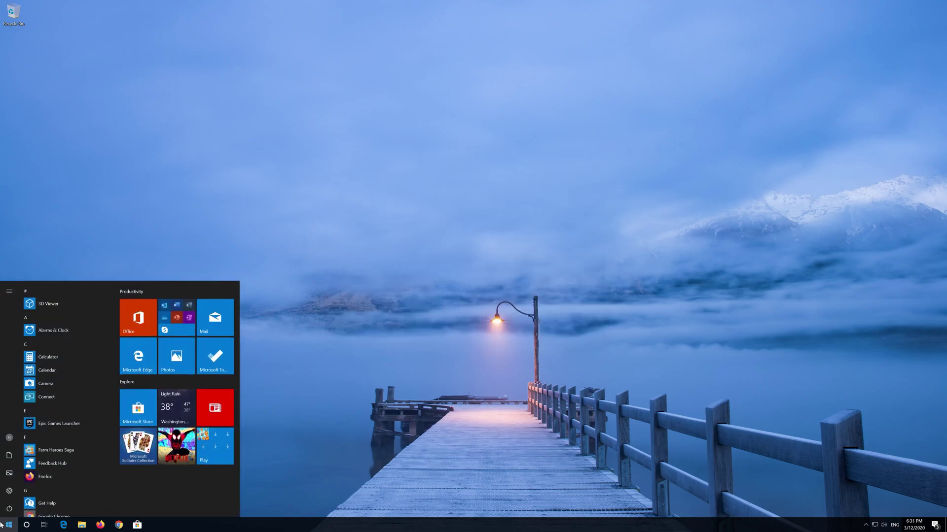
click(7, 511)
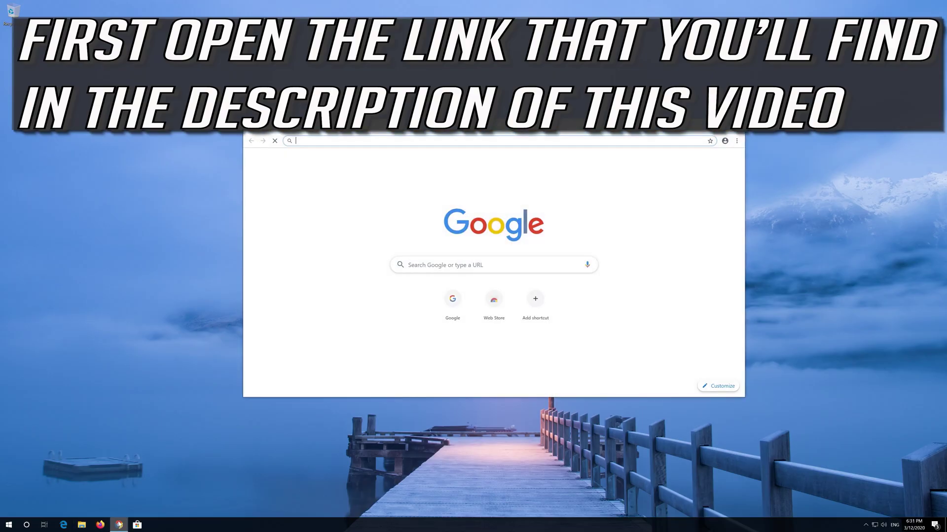
click(401, 139)
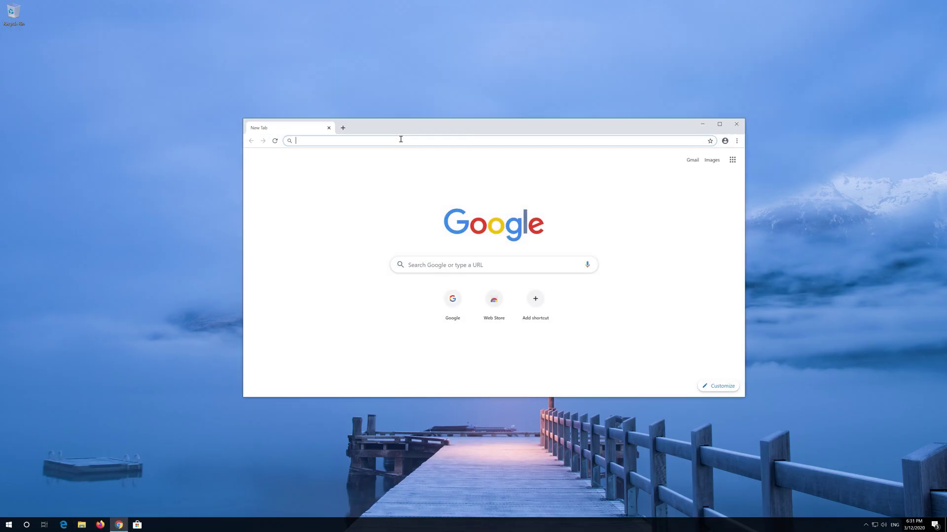
text(https://www.microsoft.com/en-us/software-download/windows10)
key(Return)
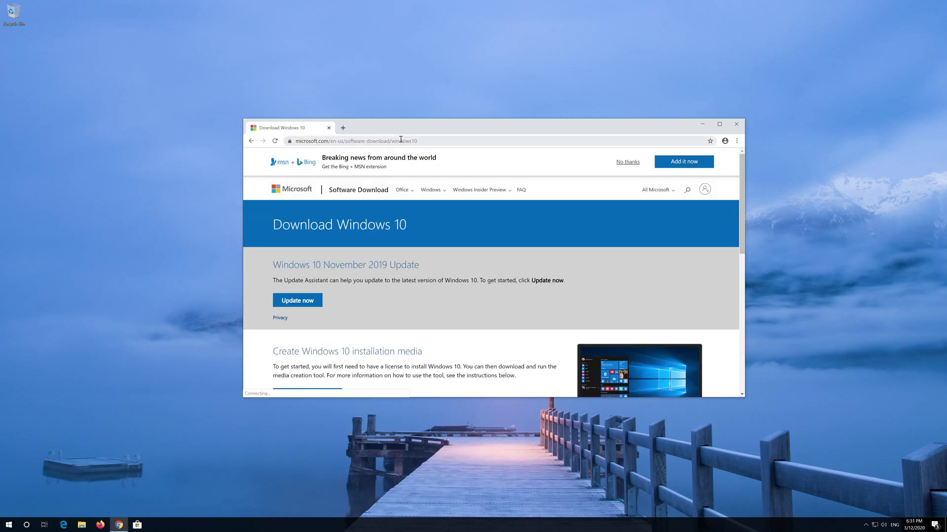
scroll(450, 271, down, 1)
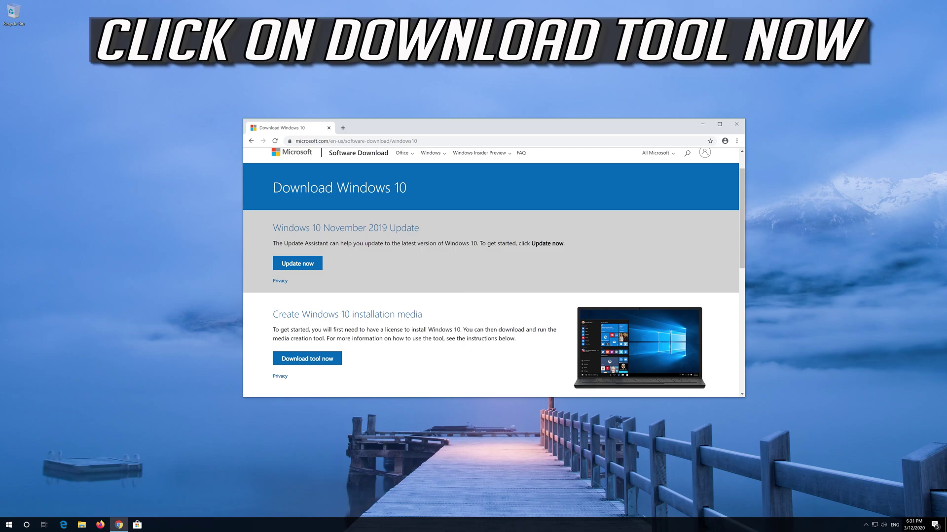
click(325, 360)
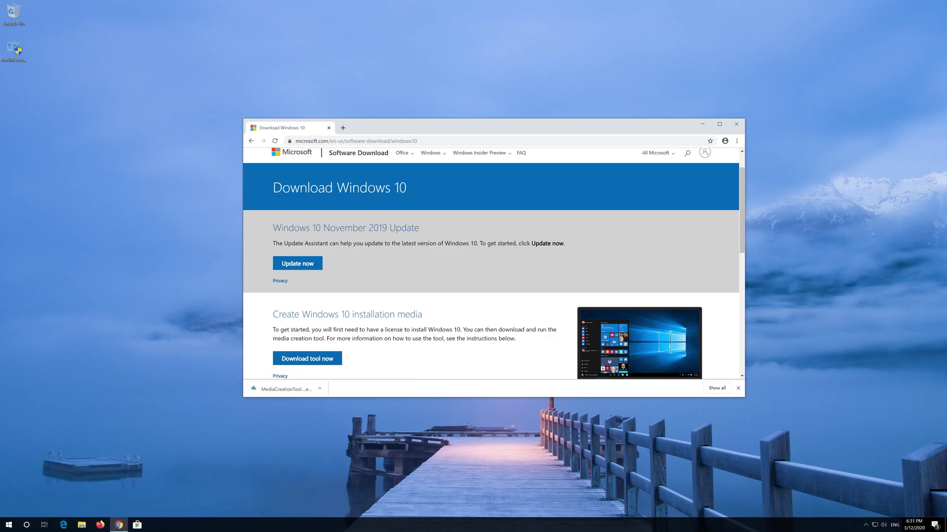
click(737, 125)
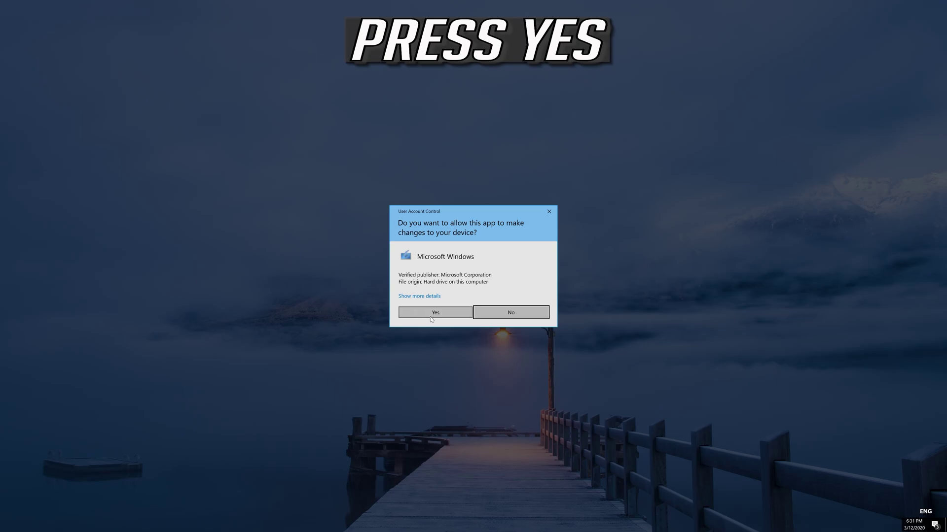
- Approve UAC, accept both licence terms, choose Upgrade this PC now, and start installing Windows 10
click(434, 314)
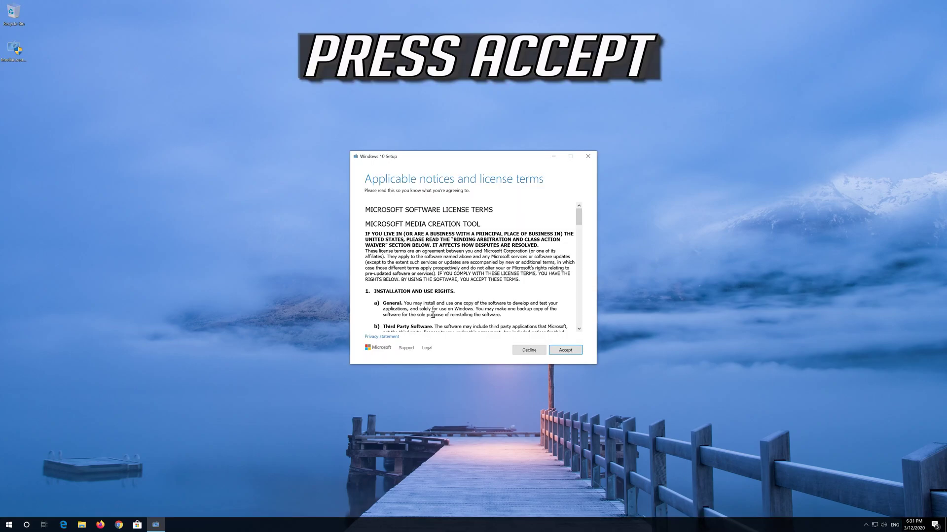
click(576, 350)
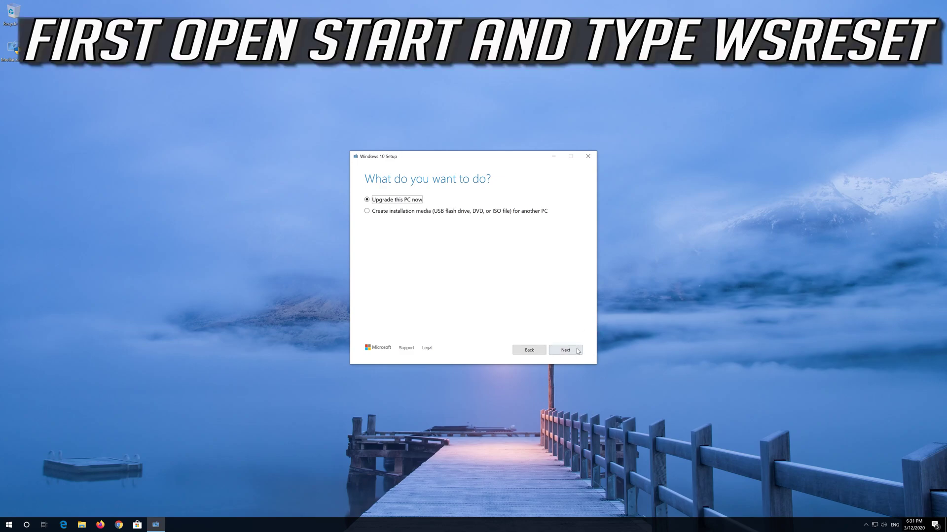
click(562, 354)
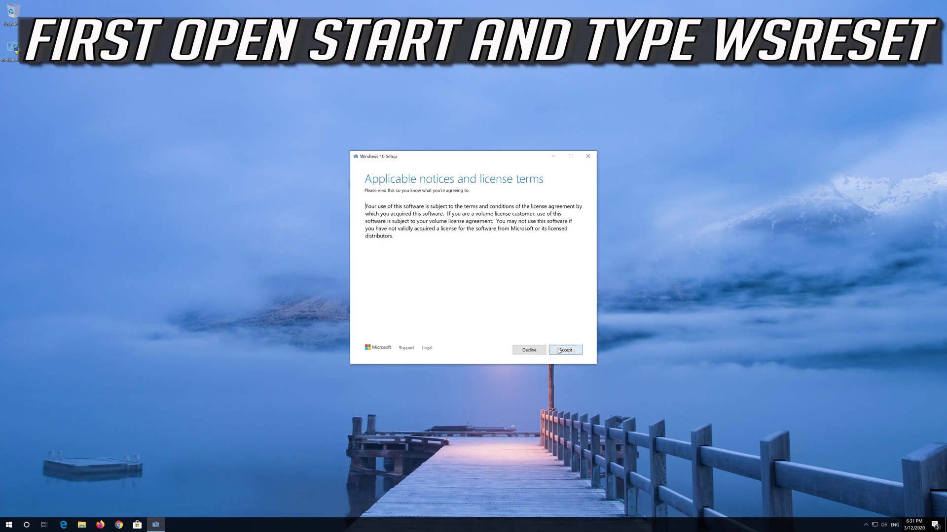
click(566, 351)
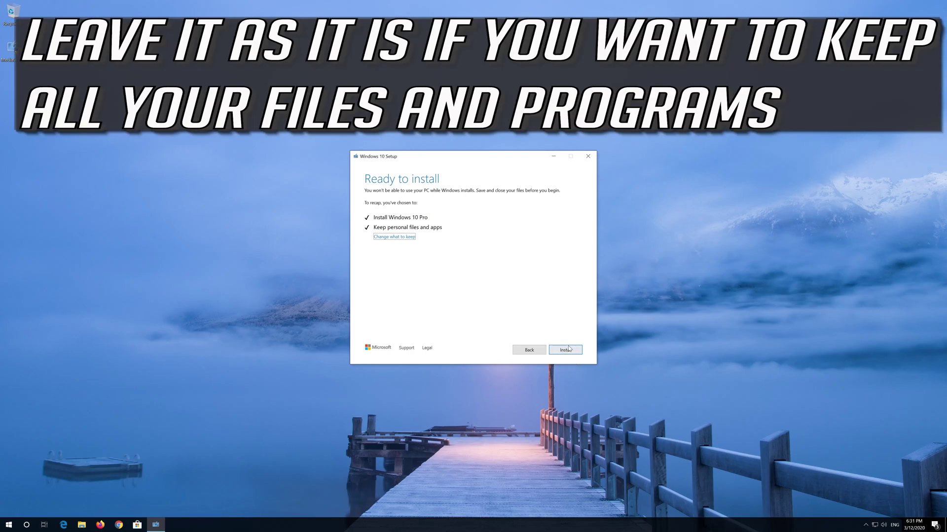
click(565, 350)
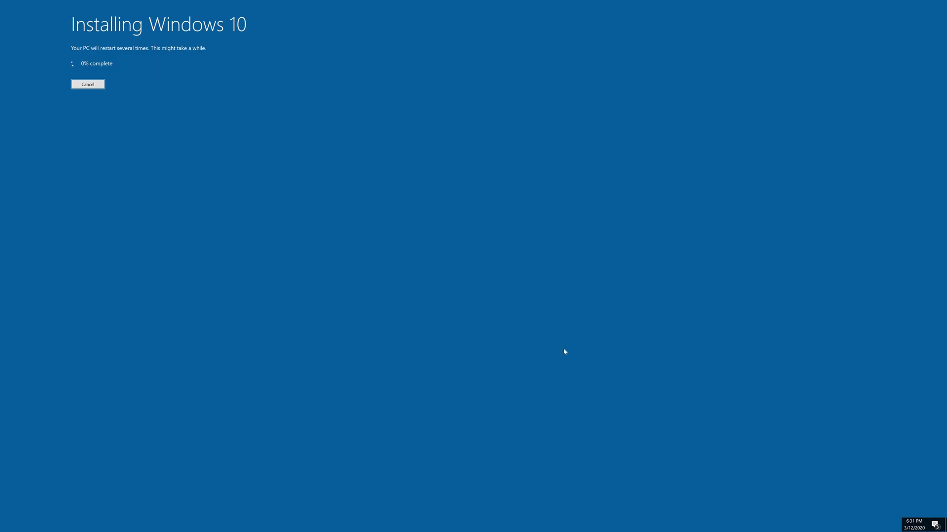